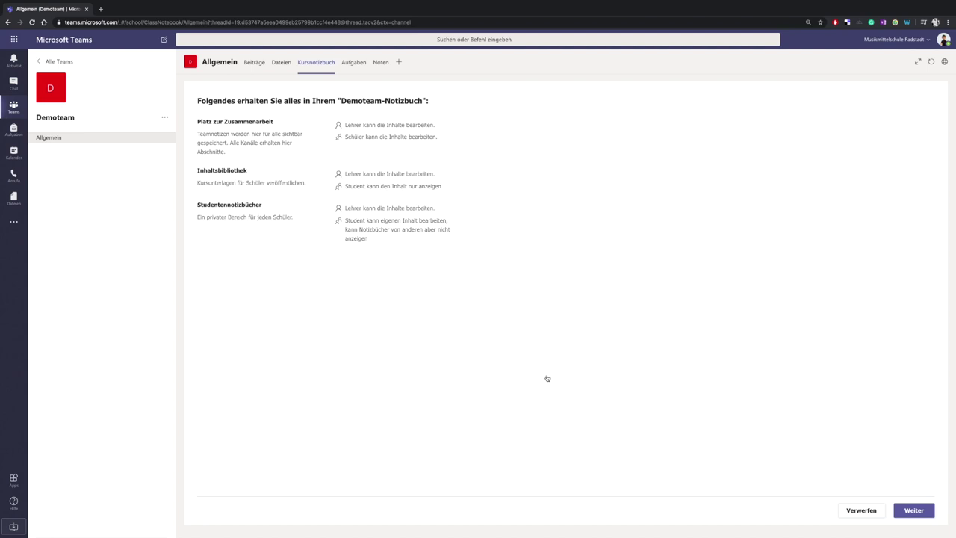
Continue to the student section setup and remove the suggested sections Handouts and Kursnotizen
left_click(915, 511)
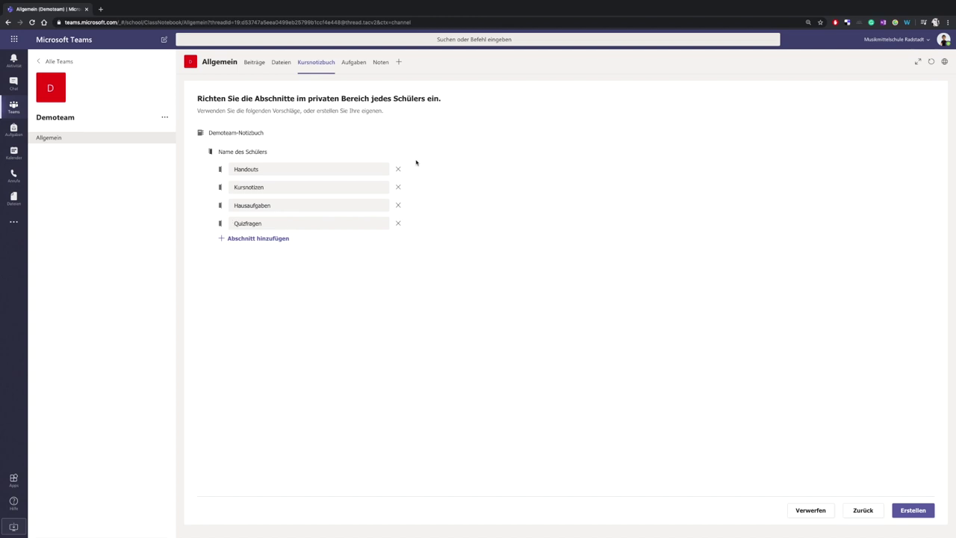
left_click(398, 169)
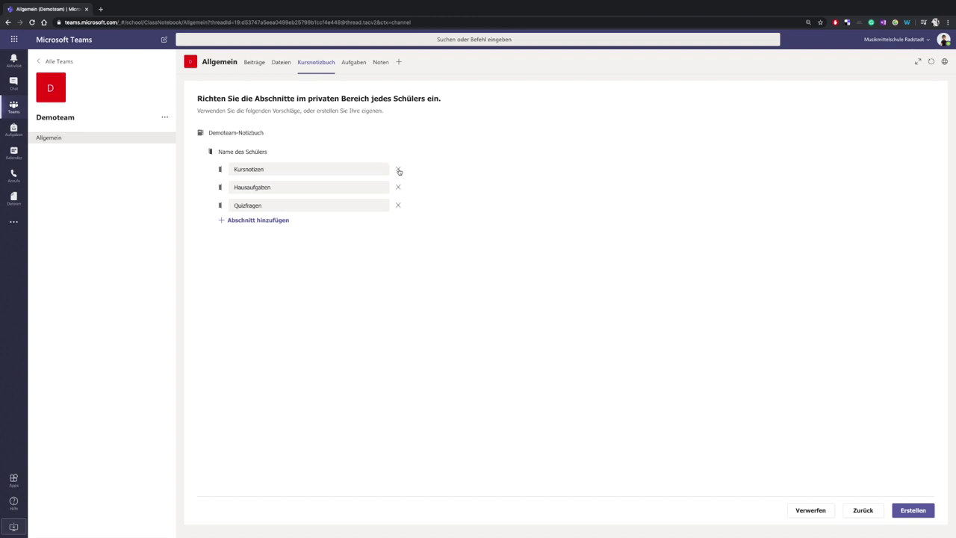
left_click(398, 169)
Add the student sections Schulübungen and Heimunterricht, and remove the Quizfragen section
left_click(260, 203)
type("Schulübungen")
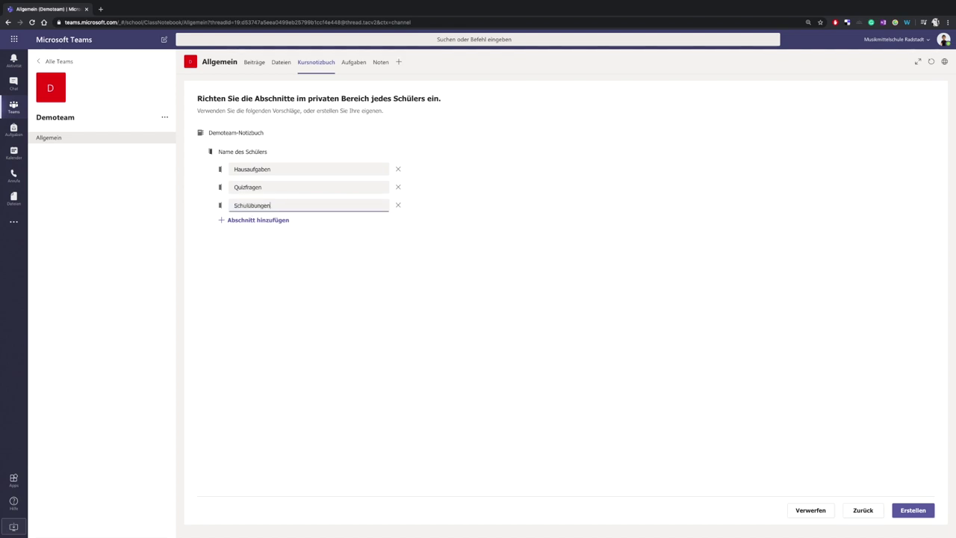
key("Return")
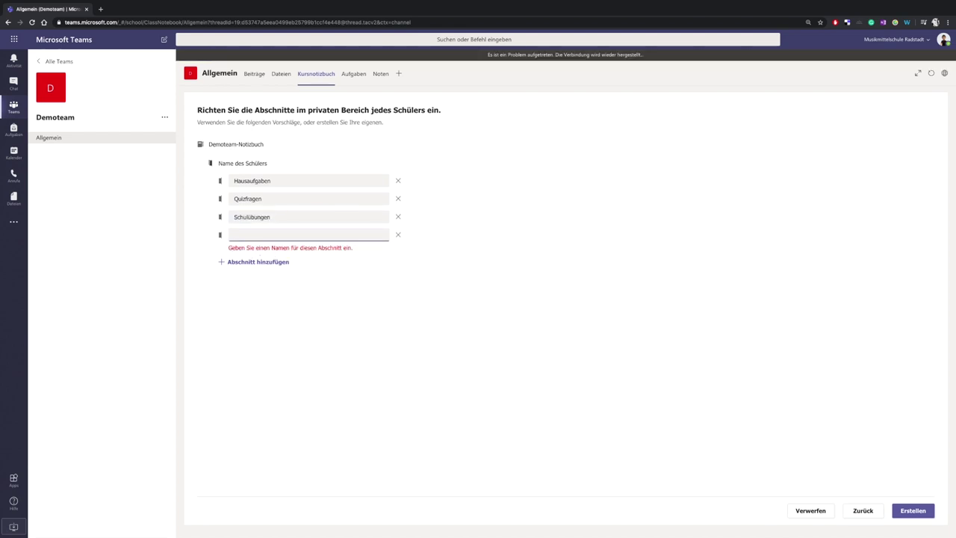
type("Heimunter")
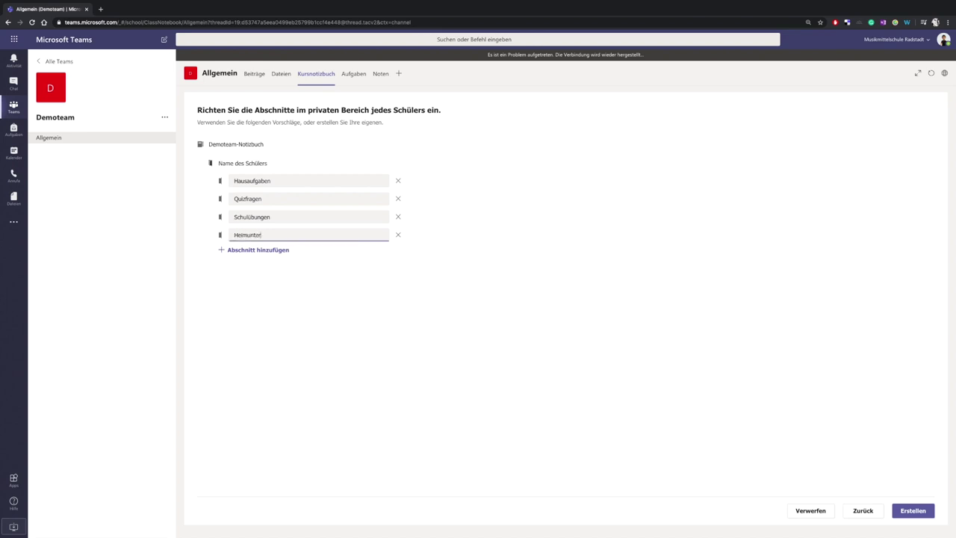
type("richt")
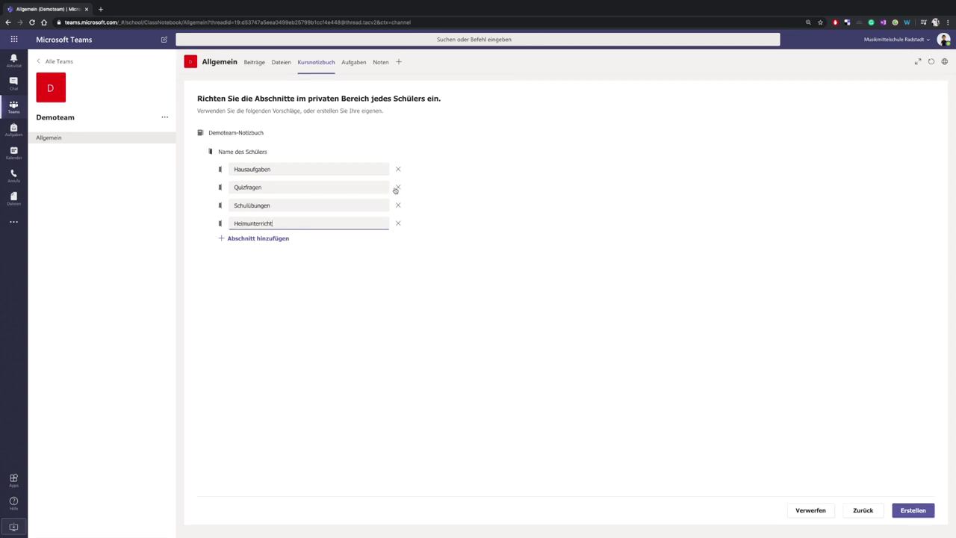
left_click(397, 187)
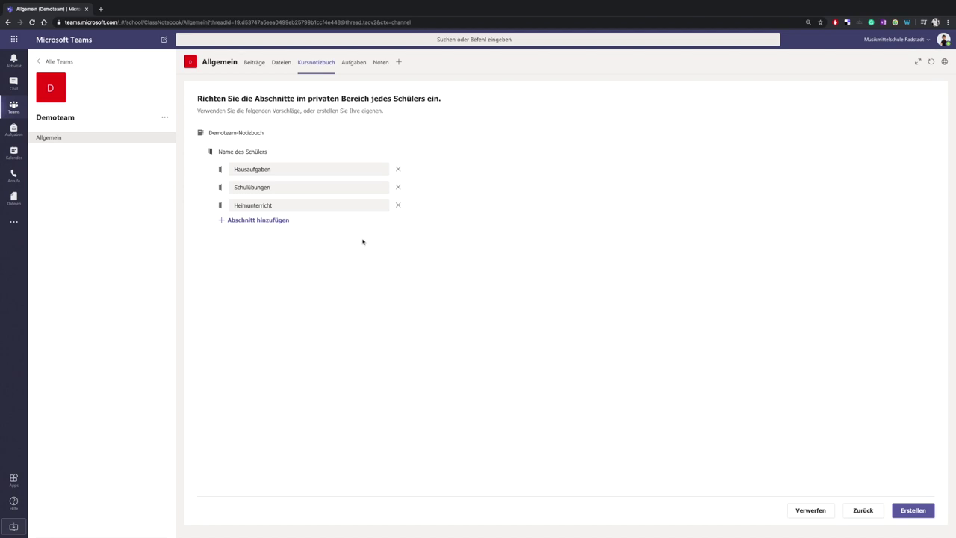
Create the class notebook, open it in the browser and check the _Inhaltsbibliothek section group
left_click(909, 515)
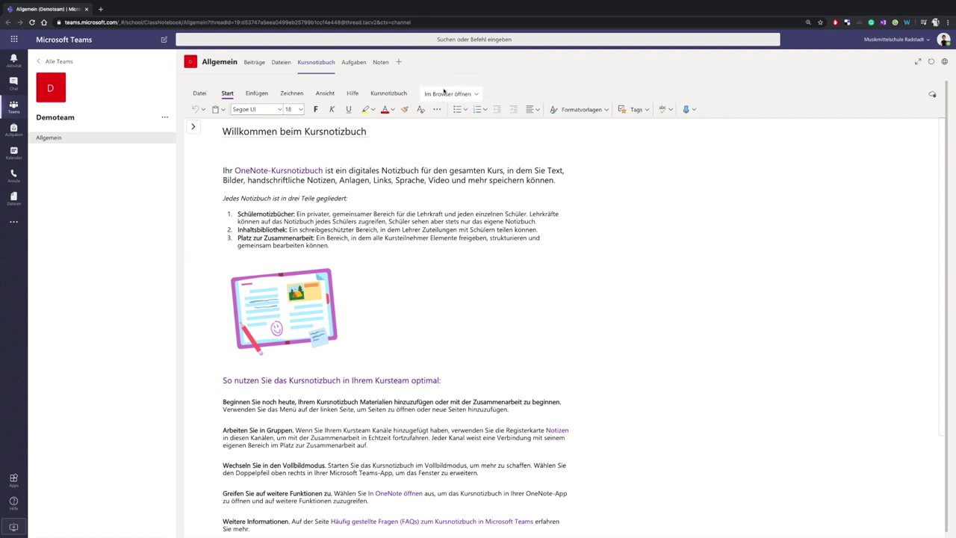
left_click(476, 93)
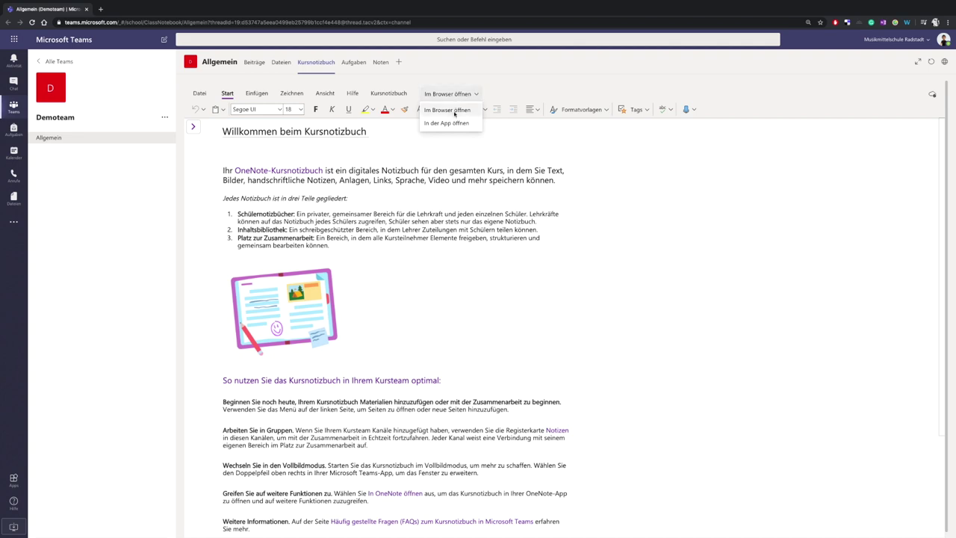
left_click(453, 113)
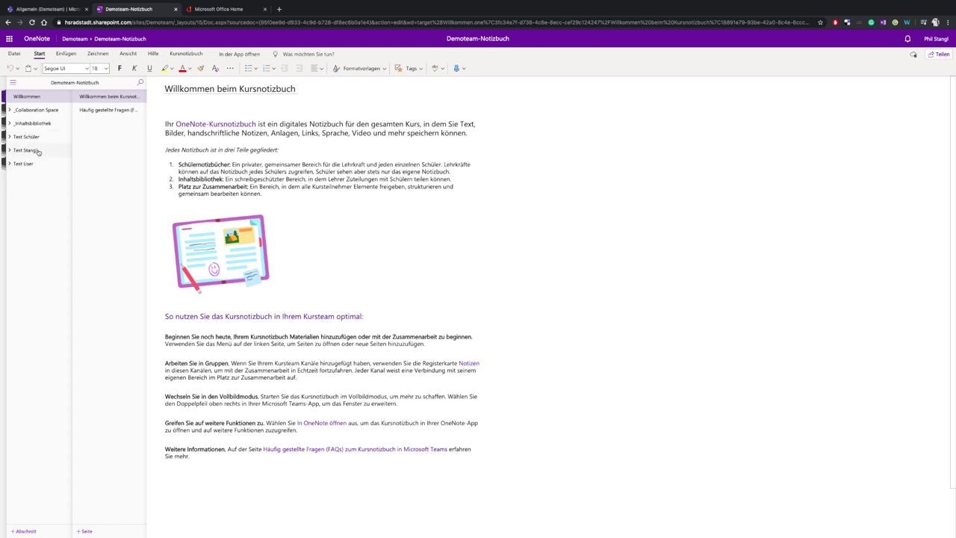
left_click(12, 125)
left_click(9, 123)
Open Class Notebook from the Office 365 home page and enable the teacher-only section group for Demoteam-Notizbuch
left_click(224, 9)
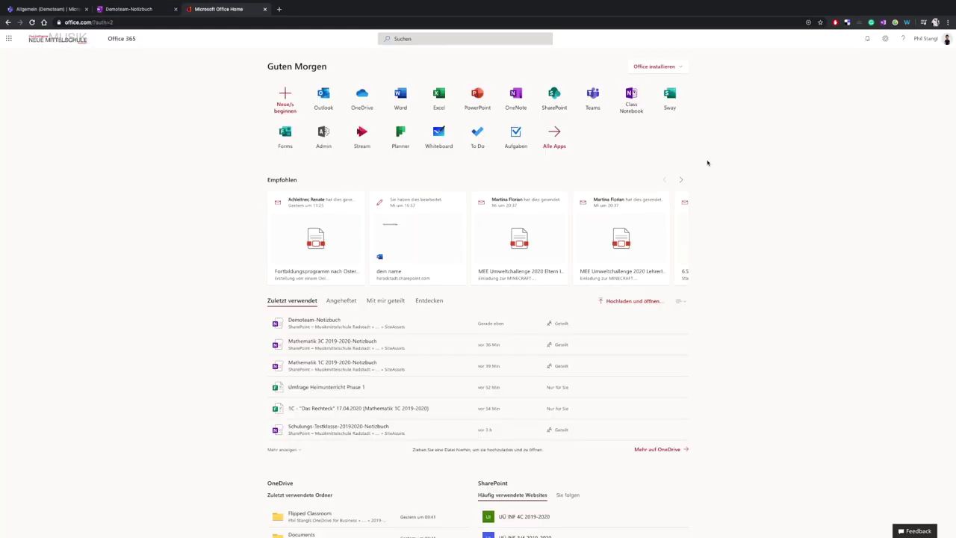
left_click(631, 104)
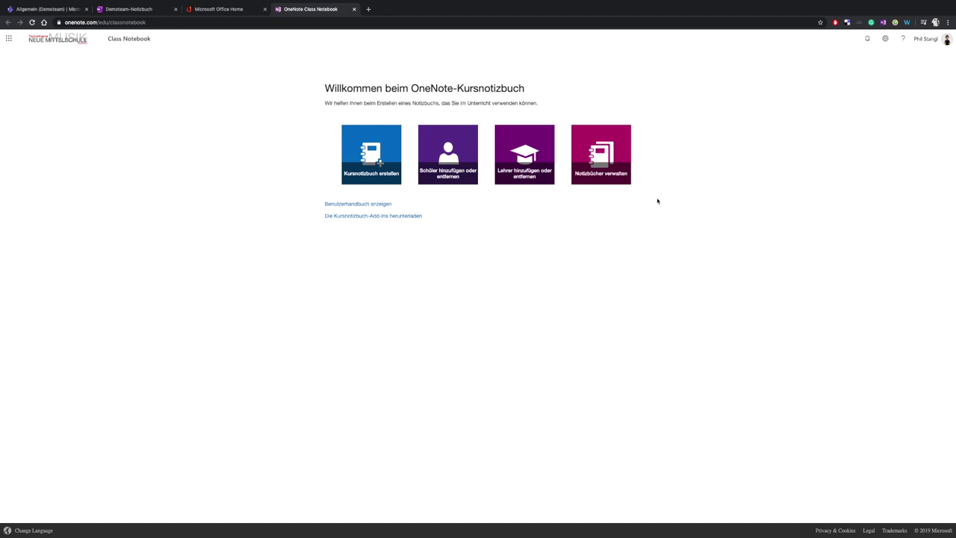
left_click(620, 157)
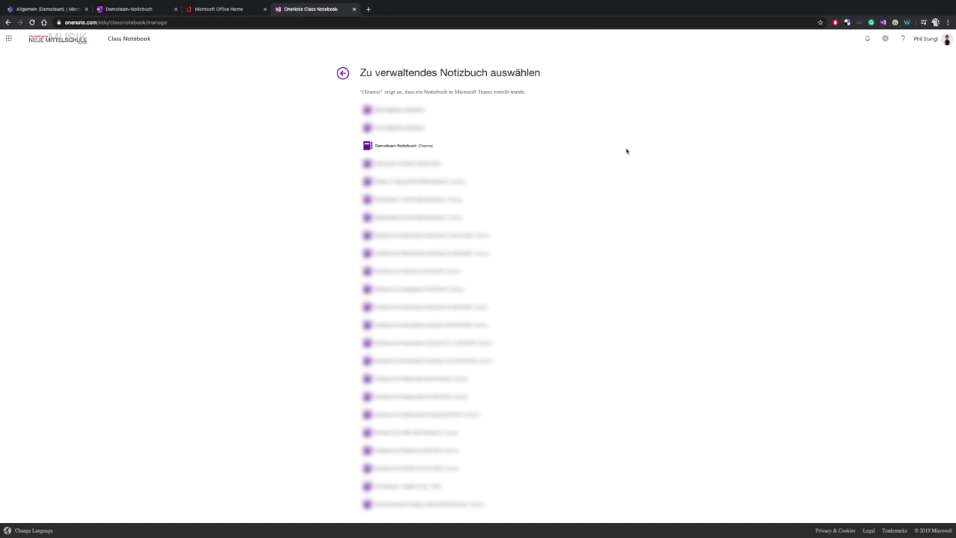
left_click(397, 146)
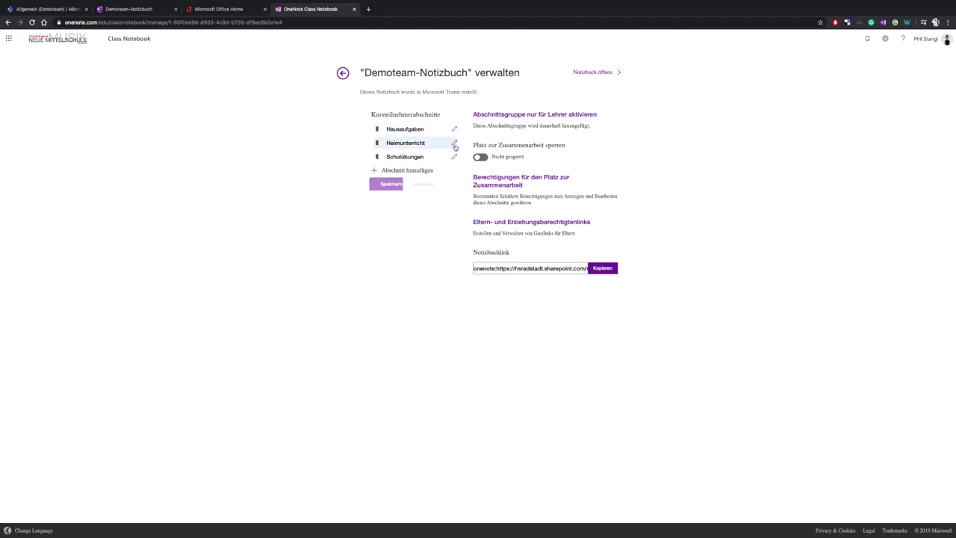
left_click(529, 118)
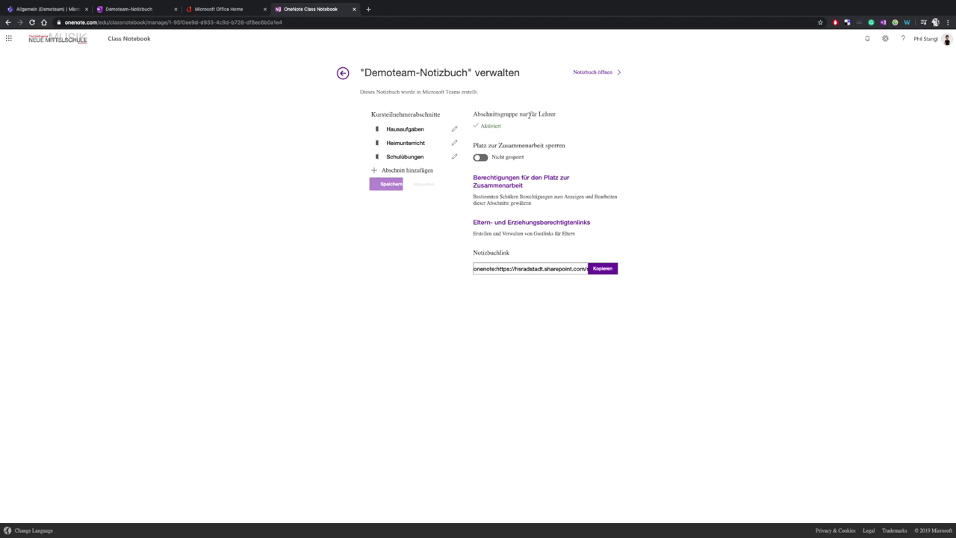
Close the Class Notebook page, reload Demoteam-Notizbuch and open the introductory section inside _Nur für Lehrer
left_click(354, 9)
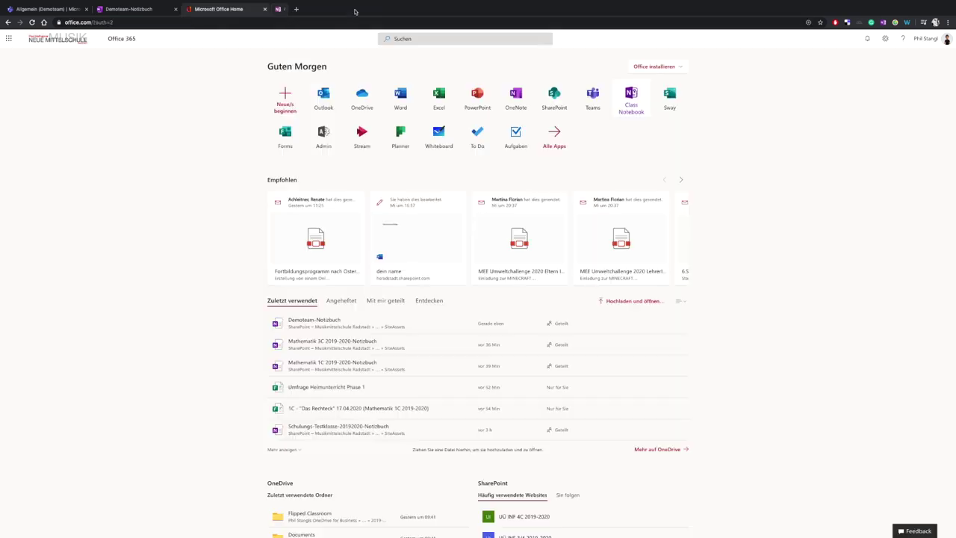
left_click(140, 11)
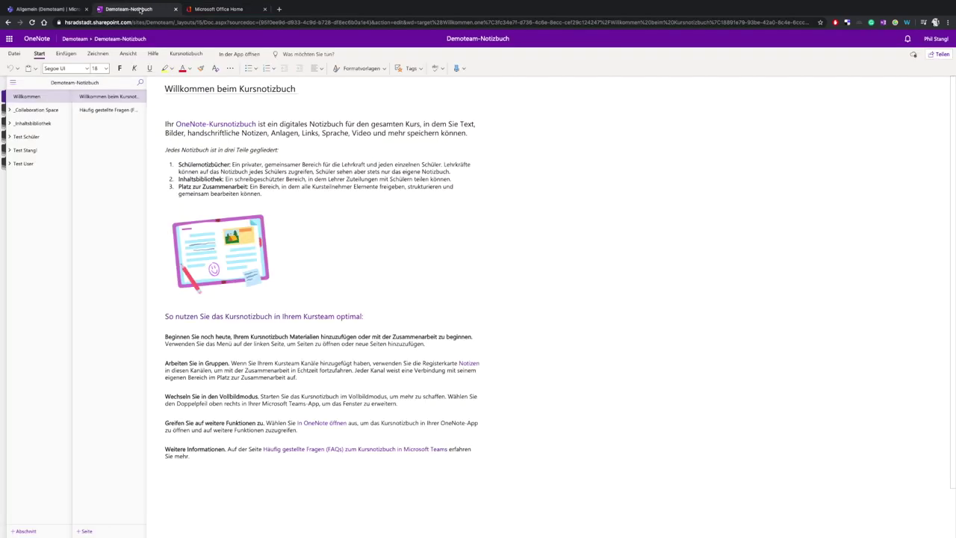
left_click(32, 24)
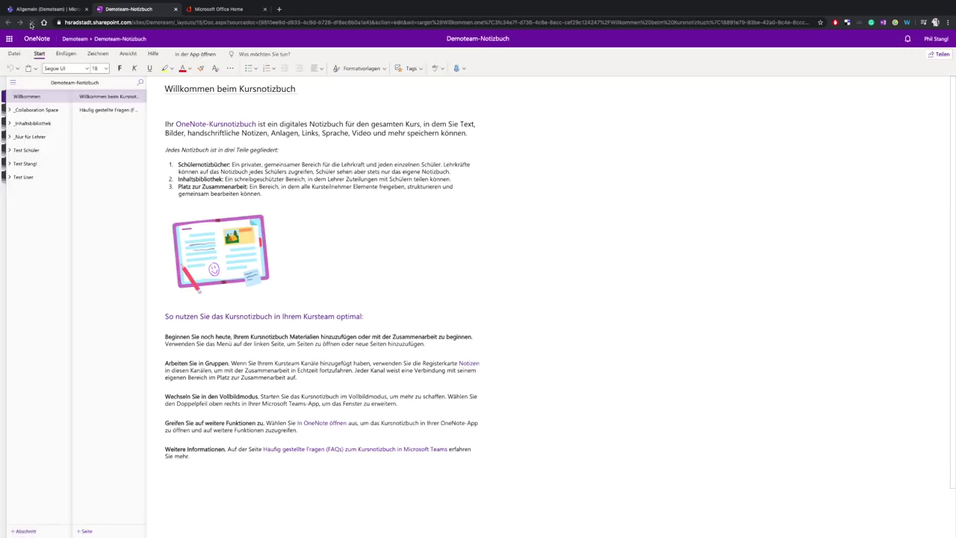
left_click(27, 138)
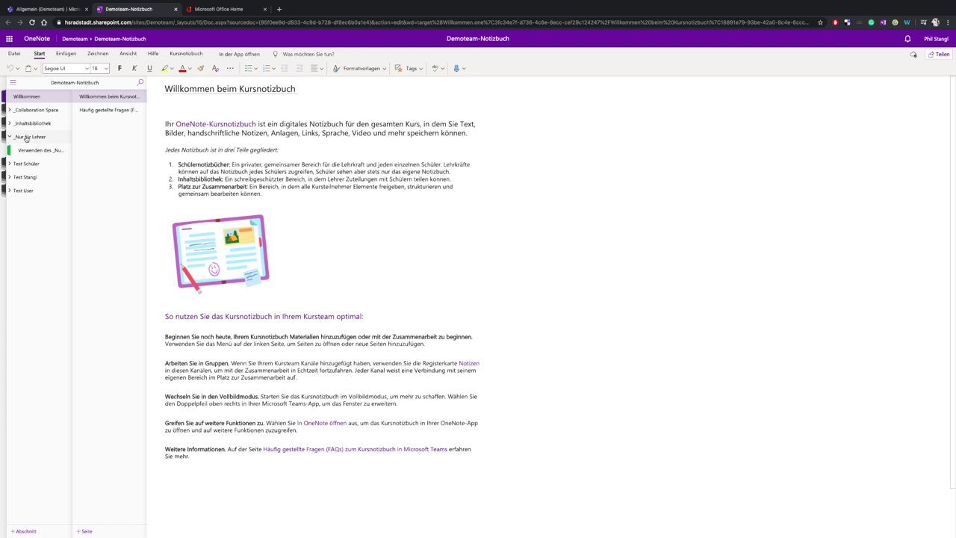
left_click(38, 153)
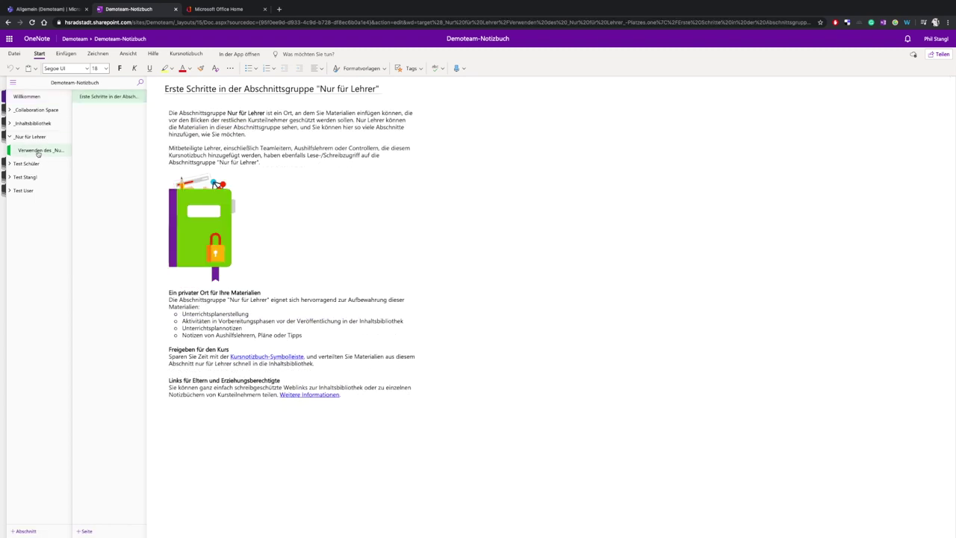
Add a section named Heimunterricht to the _Nur für Lehrer section group
left_click(18, 530)
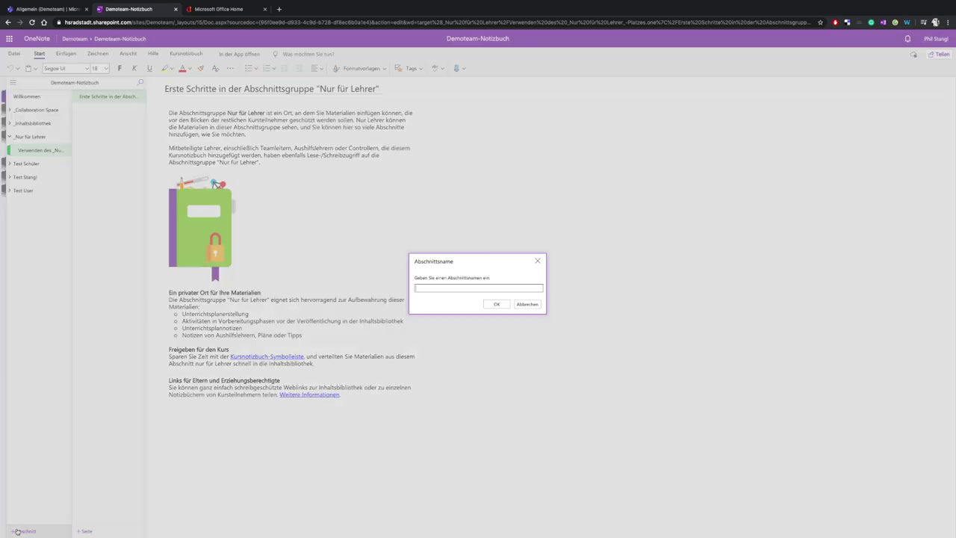
type("Heimunterricht")
key("Return")
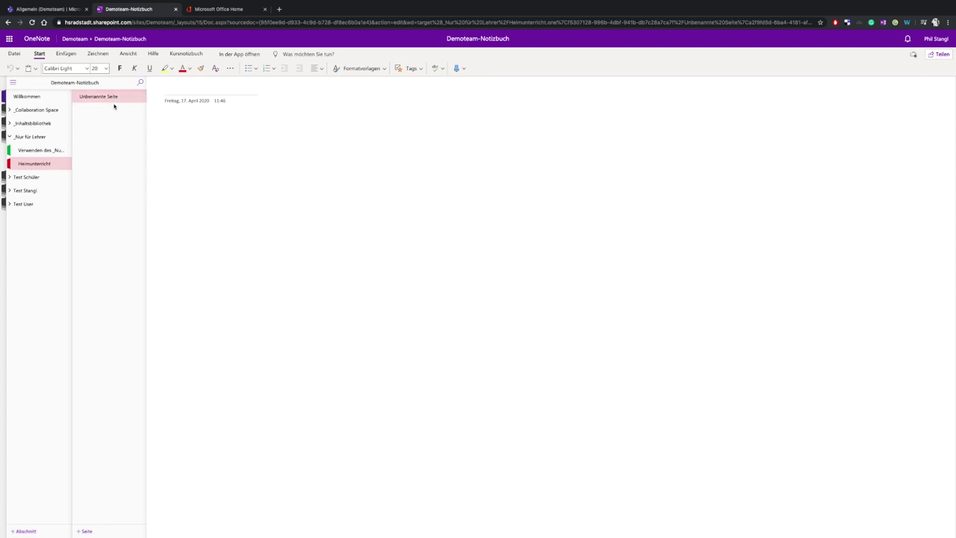
Insert the Aufgabenstellung text: Multiplizieren 844 - 848 jeweils a und b, Dividieren 852 - 854 jeweils a und b, plus the hint about Beispielaufgaben
left_click(168, 118)
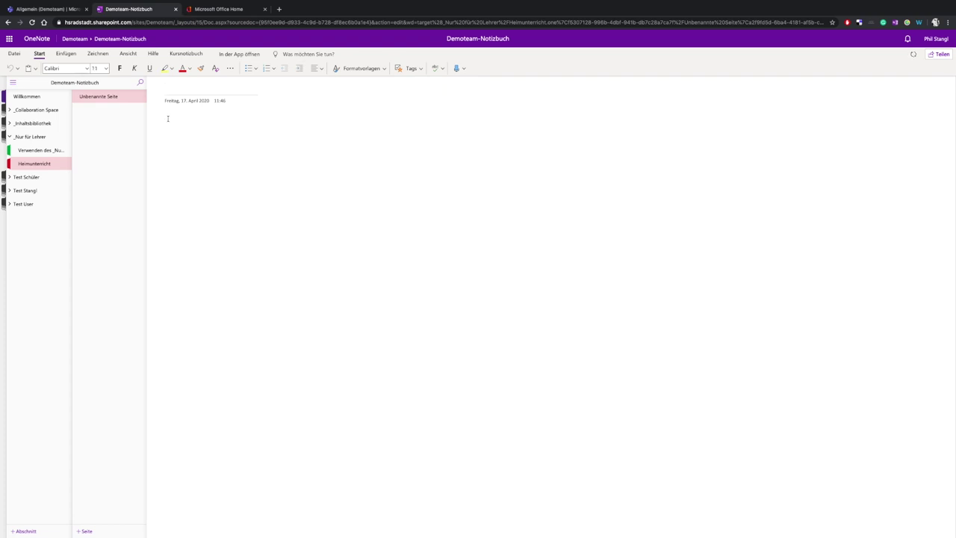
type("Aufgabenstellung  Multiplizieren: 844 - 848 jeweils a und b  Dividieren: 852 - 854 jeweils a und b Im Buch findest du immer wieder Beispielaufgaben, an denen du dich orientieren kannst.")
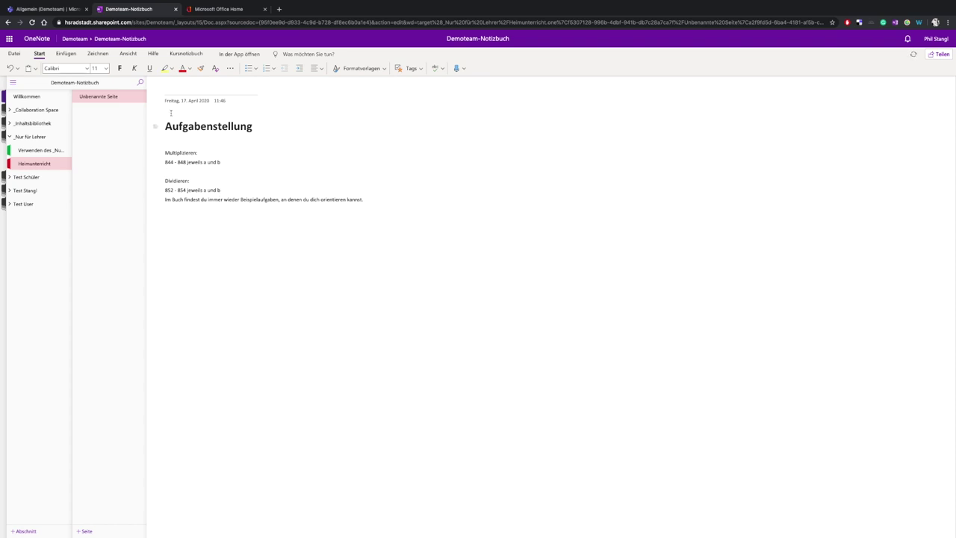
Title the page "17.04 - Übungen zum Multiplizieren und Dividieren"
left_click(179, 89)
type("17.04 - Übungenn zum Multiplizieren und Dividieren")
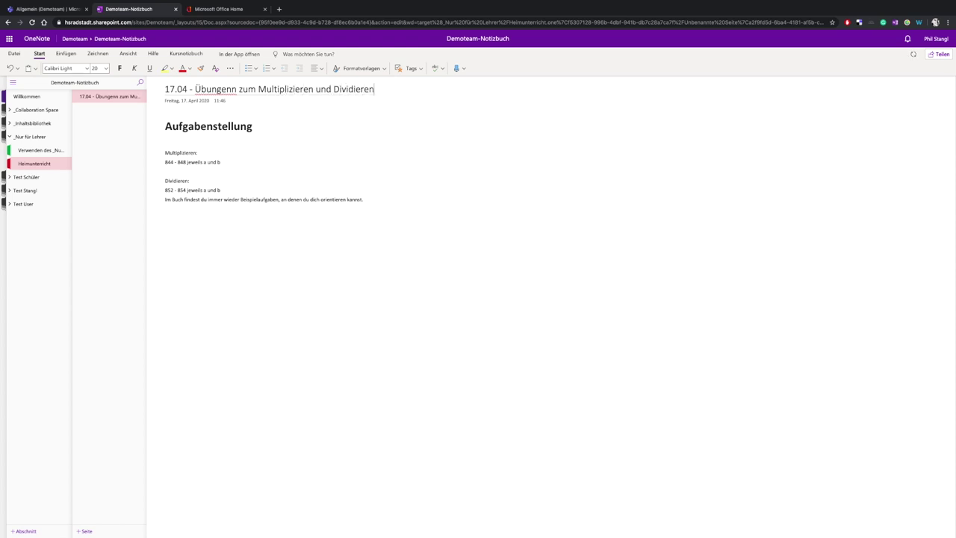
left_click(234, 90)
key("BackSpace")
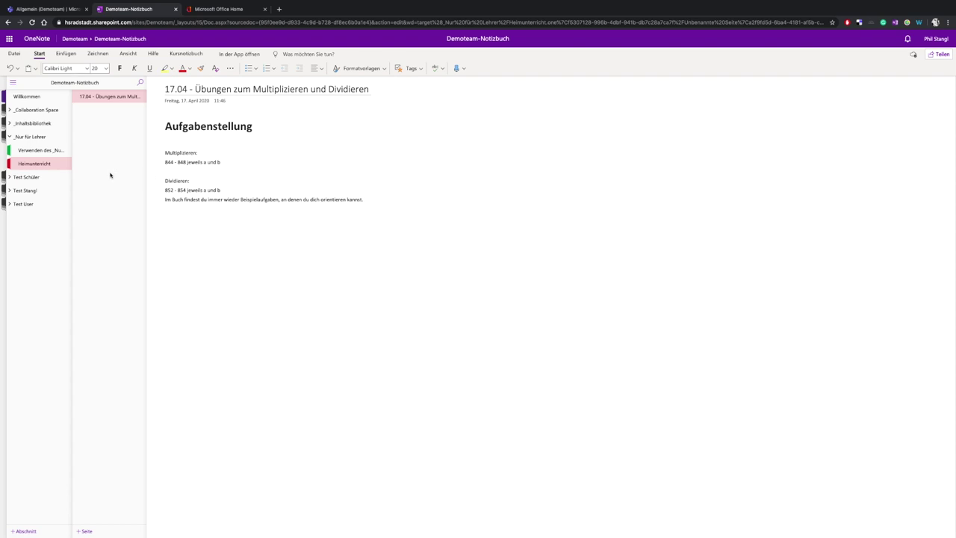
Check which service the class notebook is connected to, leaving the connection as it is
left_click(184, 54)
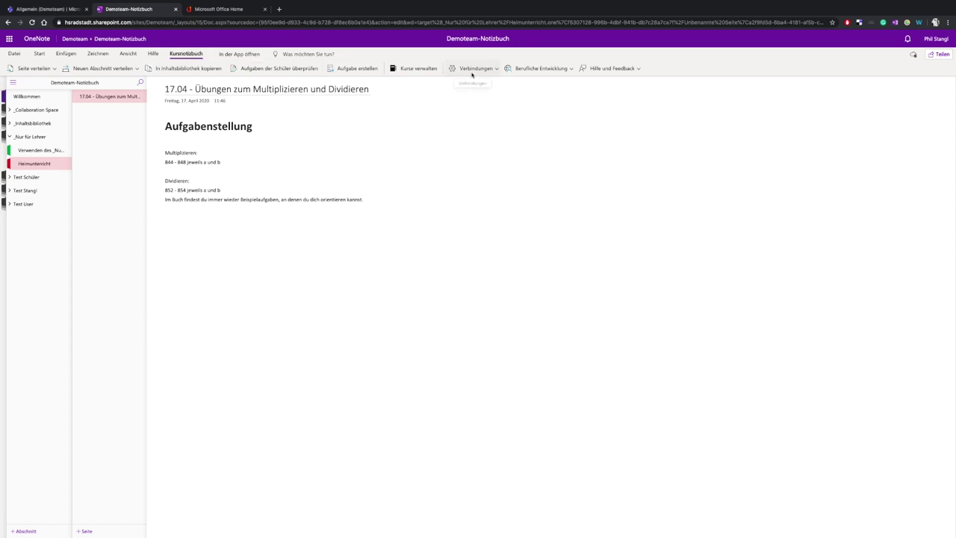
left_click(495, 68)
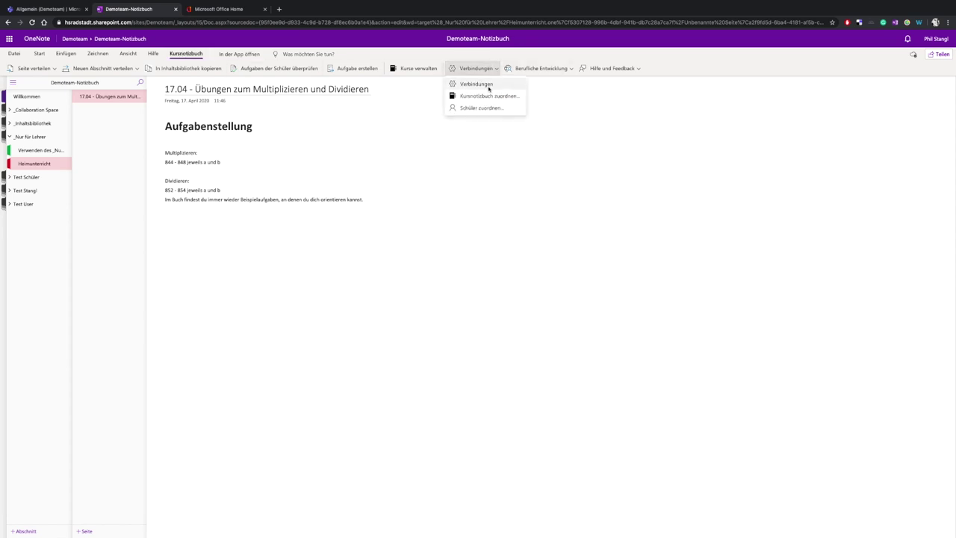
left_click(464, 84)
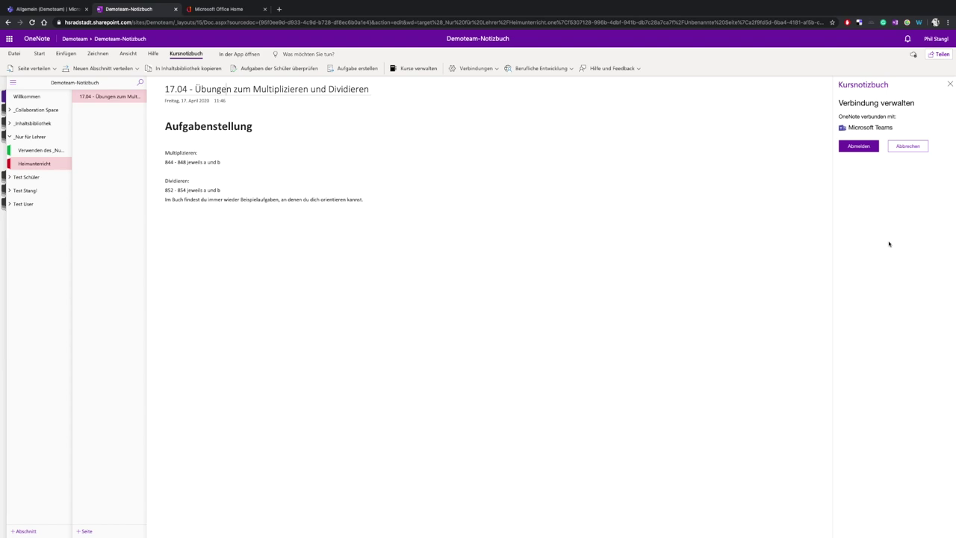
left_click(950, 84)
Assign Demoteam-Notizbuch to the Microsoft Teams course Demoteam
left_click(490, 71)
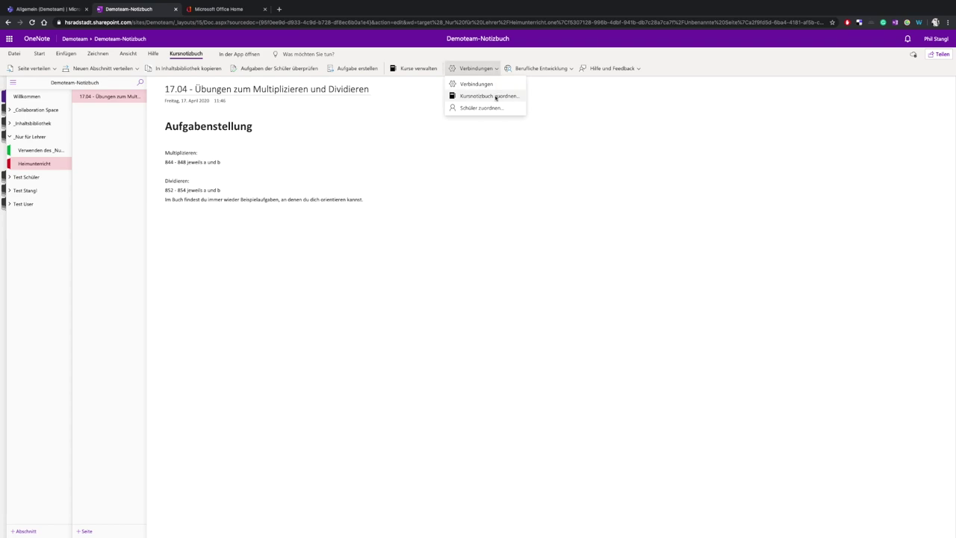
left_click(489, 95)
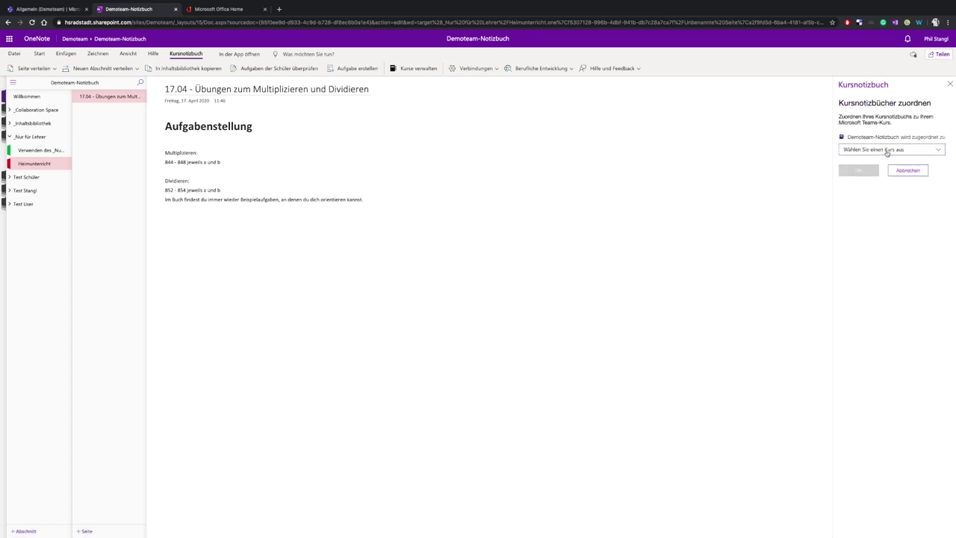
left_click(887, 150)
scroll(888, 192, "down", 3)
scroll(889, 195, "down", 5)
scroll(889, 195, "down", 3)
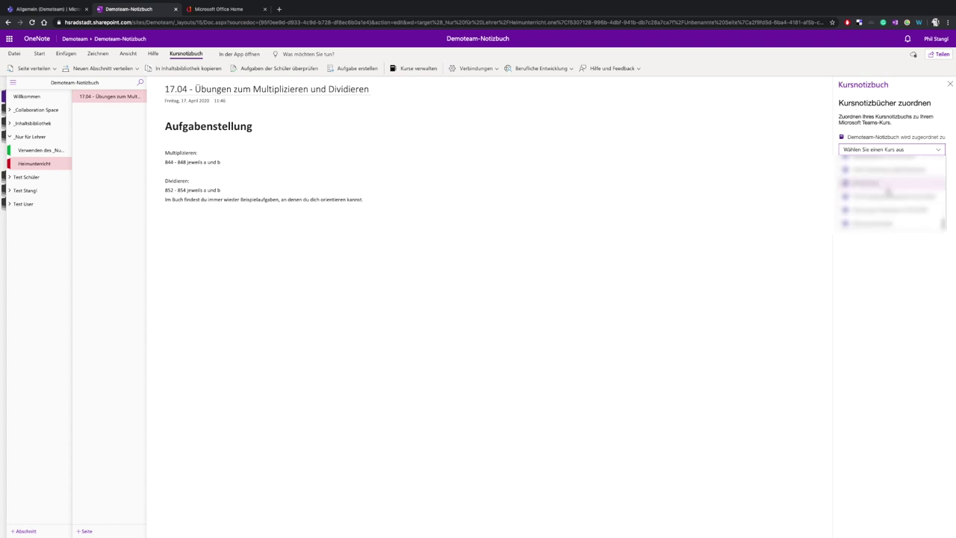
left_click(873, 185)
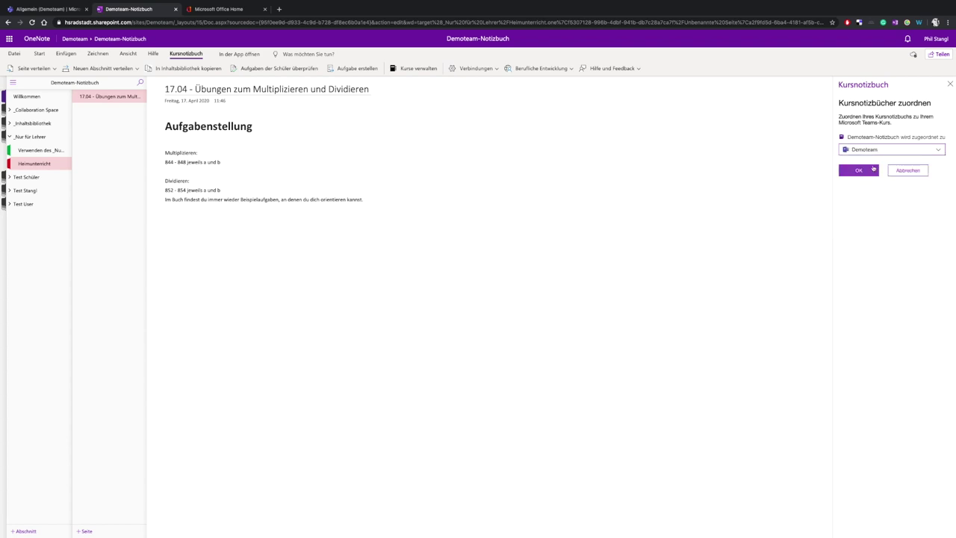
left_click(858, 174)
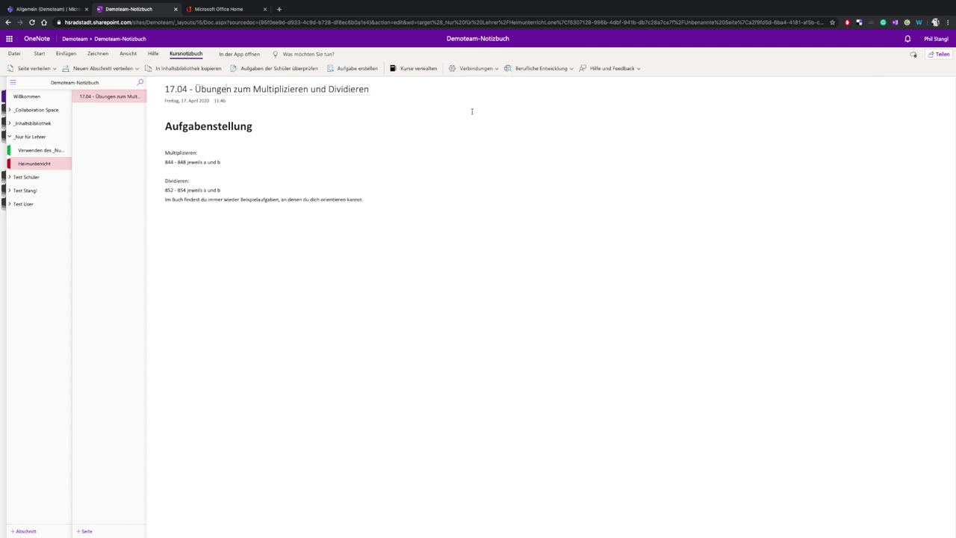
Confirm the mapping of the three class notebook students to their matching Microsoft Teams students
left_click(486, 68)
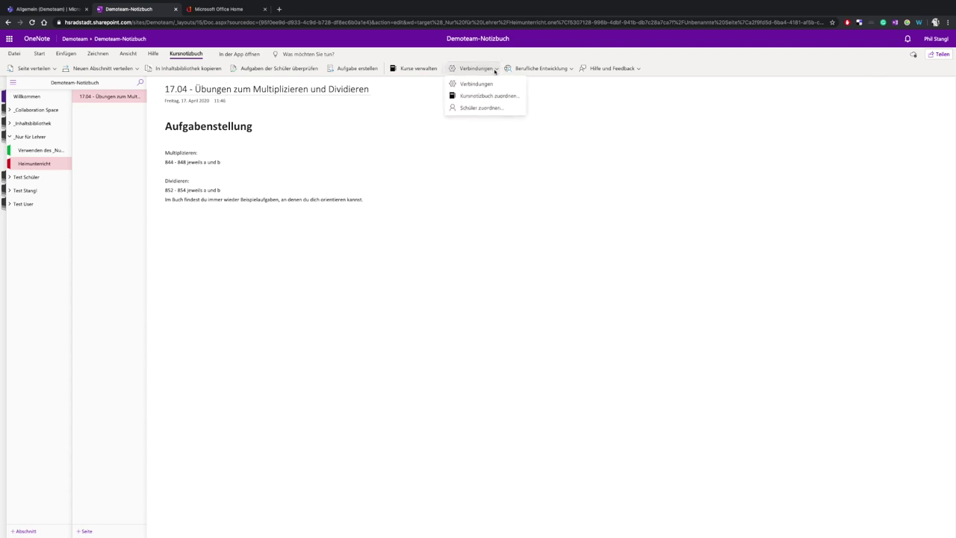
left_click(492, 111)
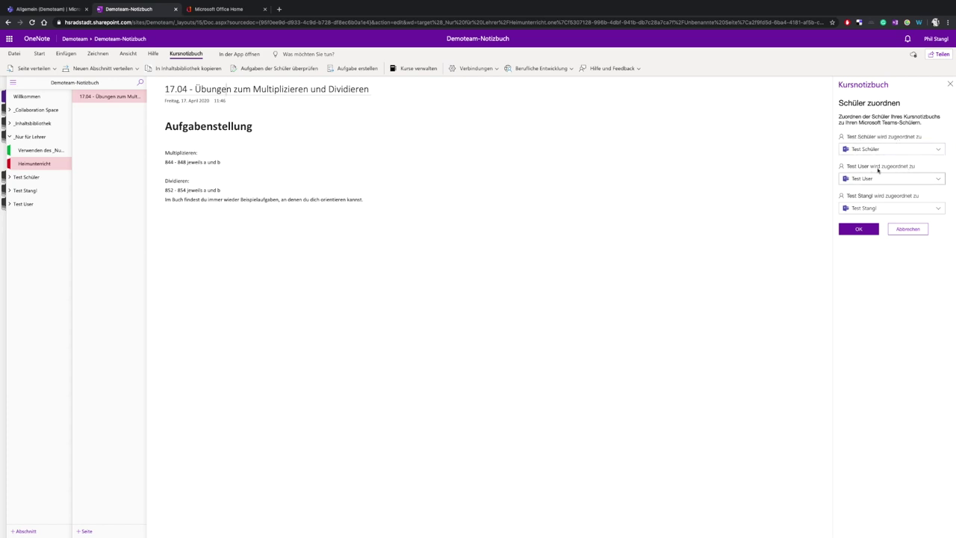
left_click(859, 229)
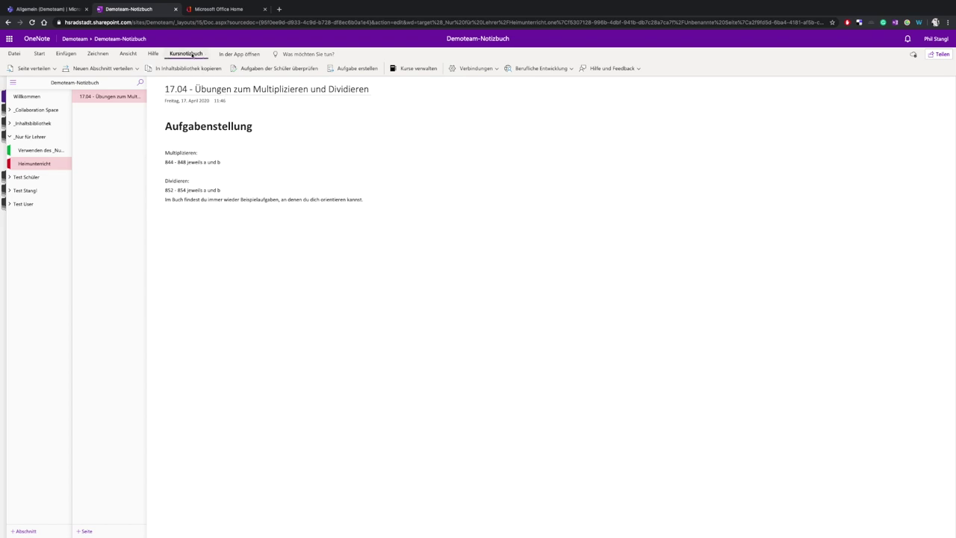
Start an assignment from this page with the description "Löse die AUfgaben aus dem Buch, fotografiere deine Arbeit und füge das Bild in Onenote ein."
left_click(362, 70)
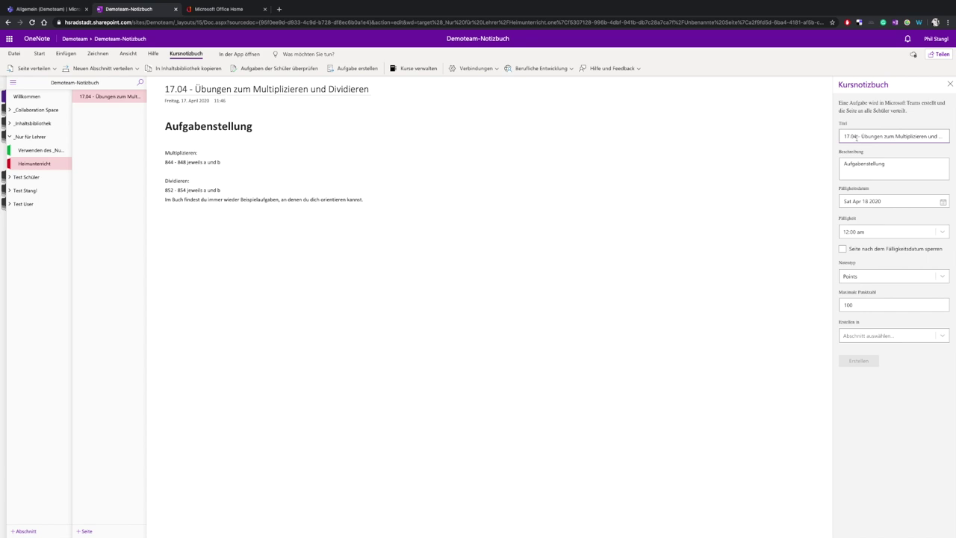
double_click(918, 164)
type("Lös")
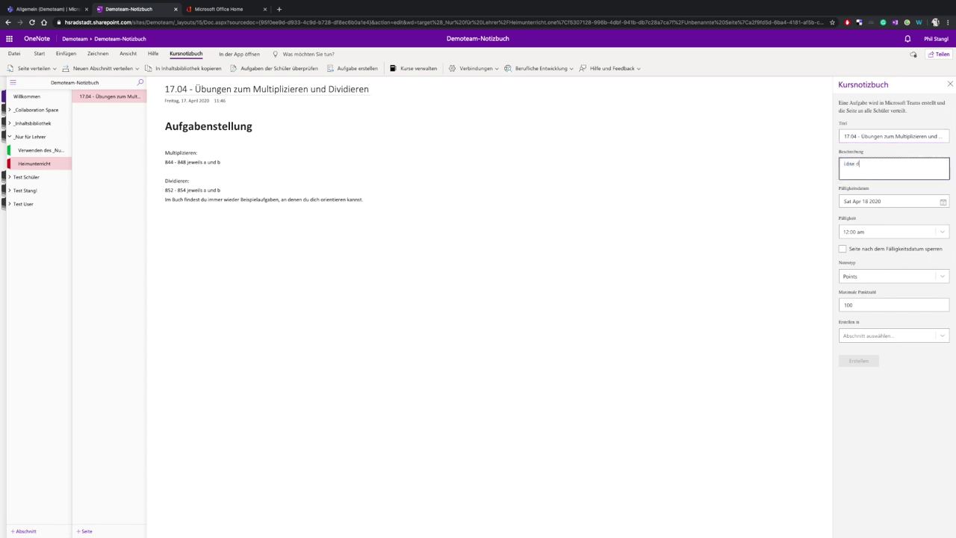
type("e die AUfgaben aus dem Buch, fotografie")
type("re diene Arbeit und füge das Bild in Onenote ein")
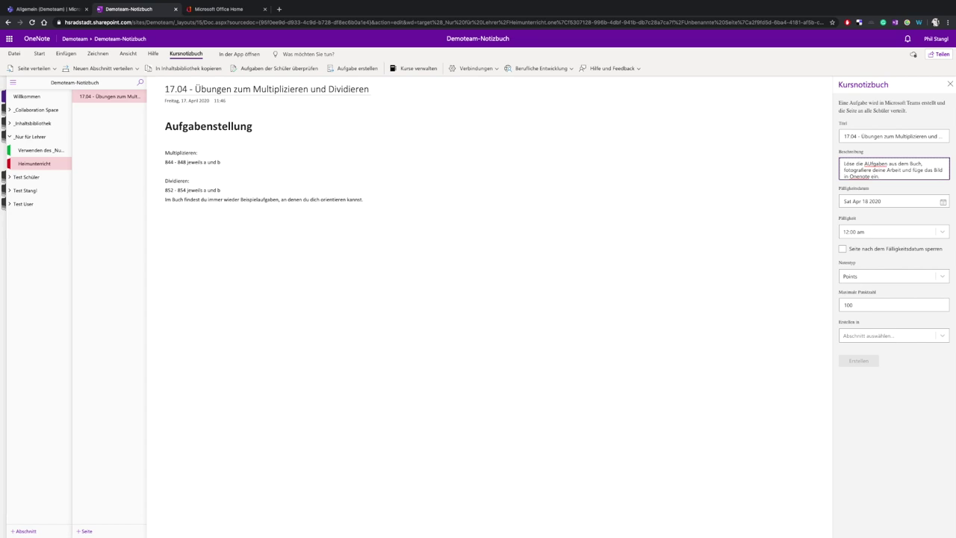
Set the assignment's due date to Monday, April 20, 2020, and its due time to 8:00 pm
left_click(942, 202)
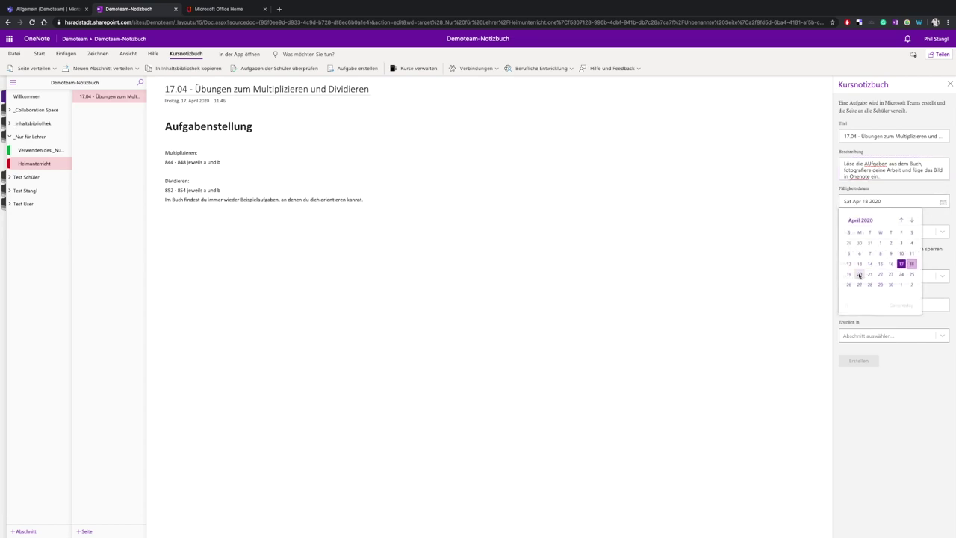
left_click(859, 275)
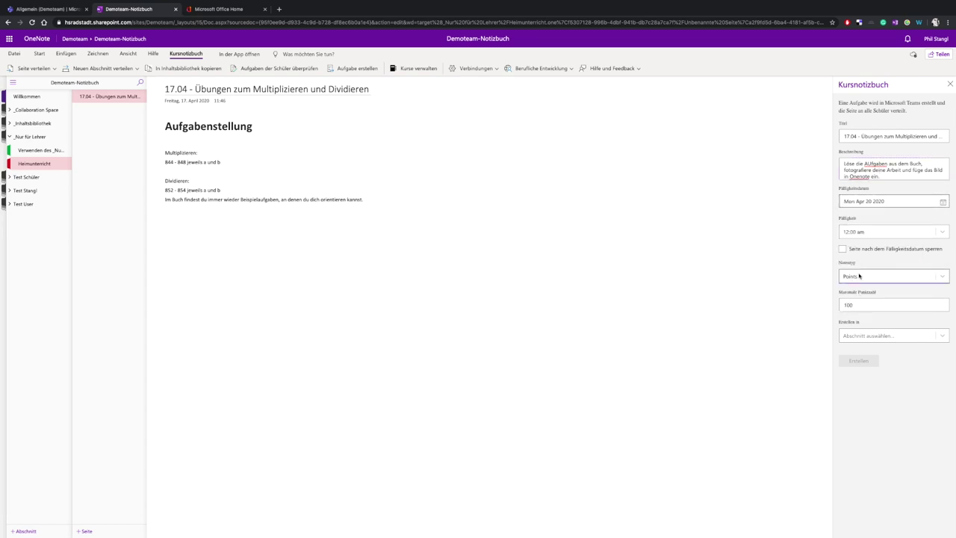
left_click(942, 233)
scroll(909, 306, "down", 3)
scroll(874, 301, "down", 3)
left_click(862, 306)
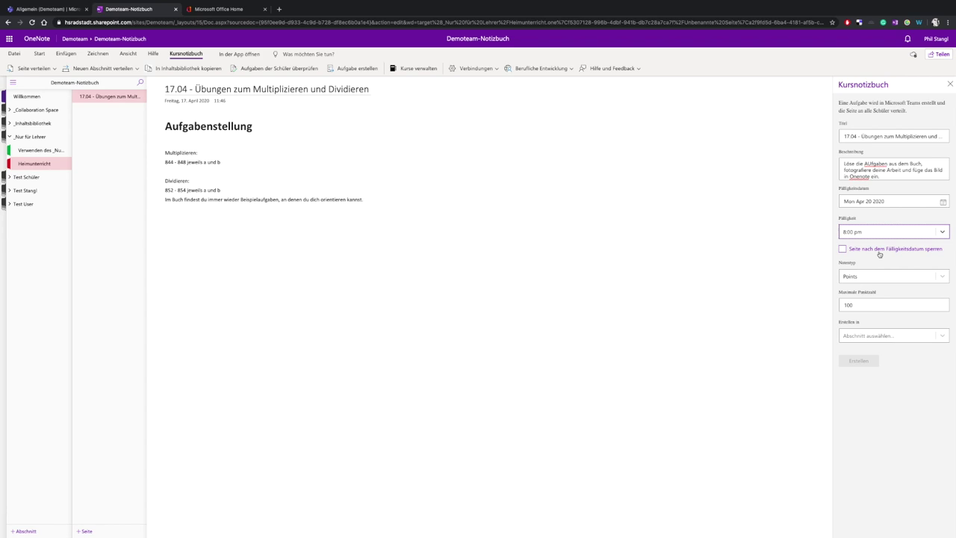
Correct the misspelled word in the assignment description to "Aufgaben"
left_click(870, 166)
key("BackSpace")
type("u")
type("u")
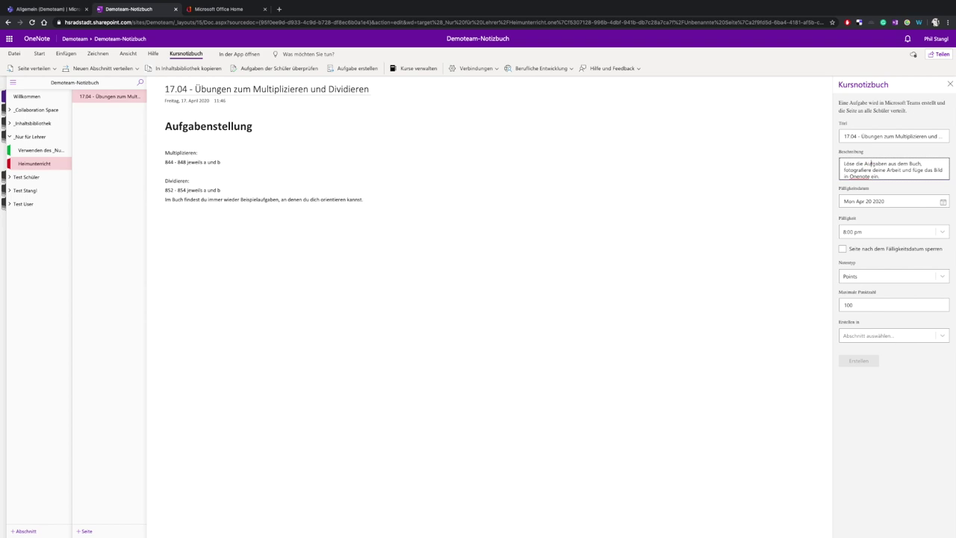
Keep Points as the assignment's grade type and set the maximum score to 10
left_click(930, 277)
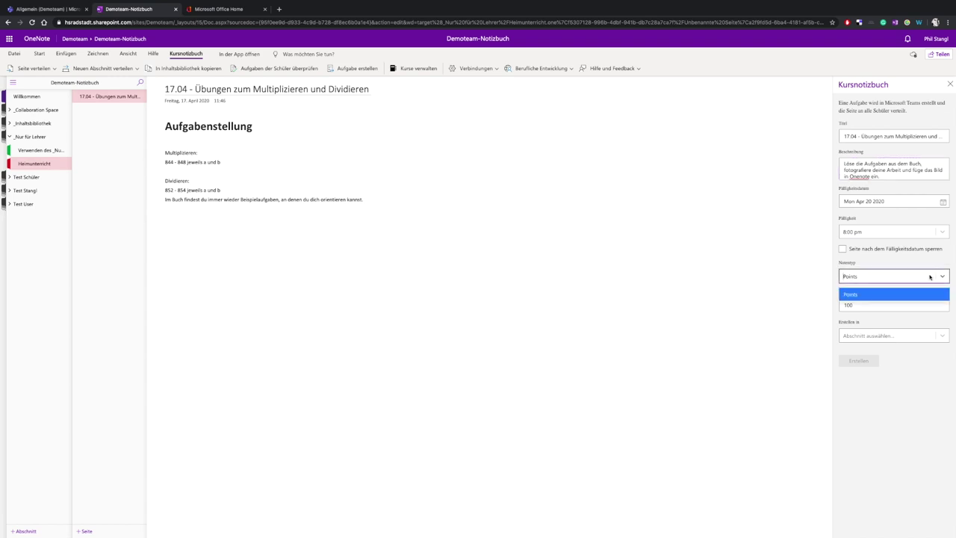
left_click(877, 295)
left_click_drag(860, 307, 841, 306)
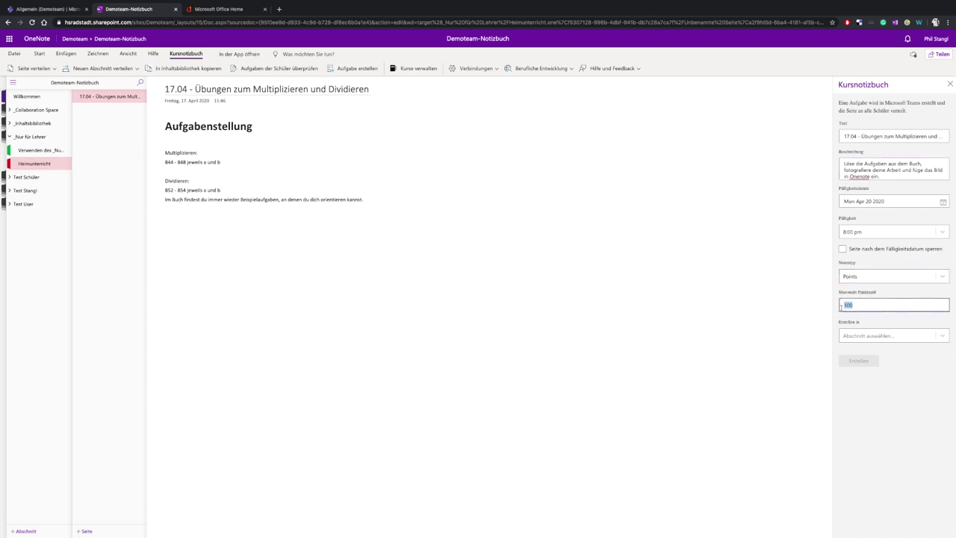
type("10")
Choose Heimunterricht as the section for the distributed page and create the assignment
left_click(887, 337)
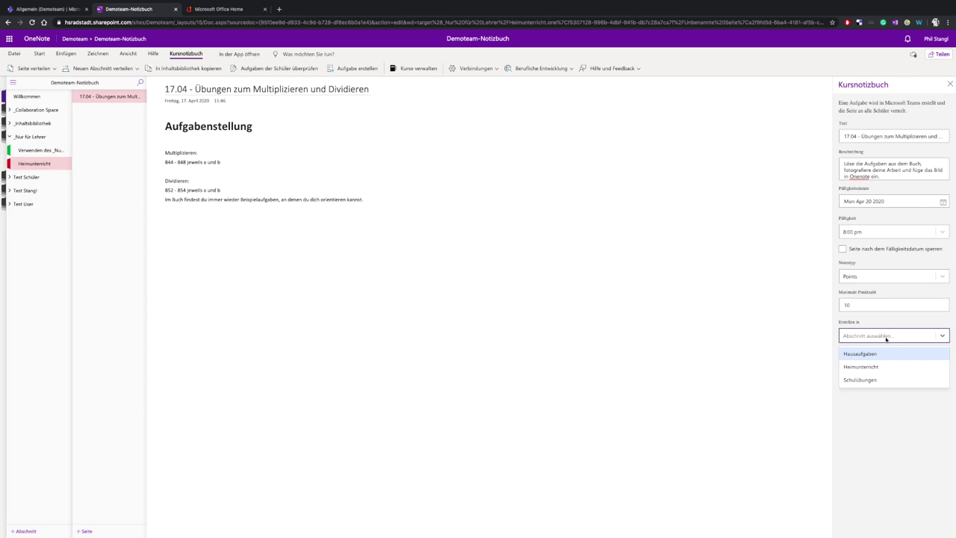
left_click(866, 367)
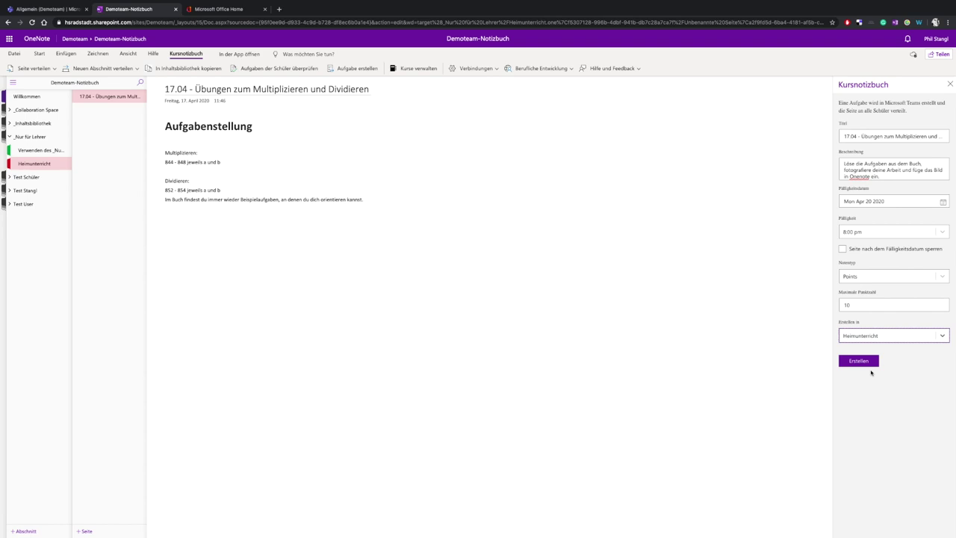
left_click(862, 361)
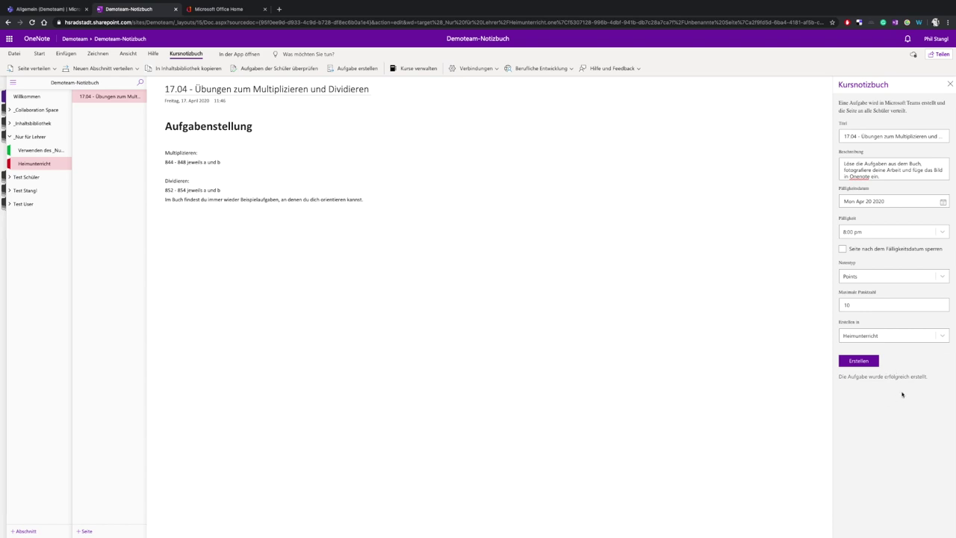
Switch to Microsoft Teams and check the 17.04 assignment in Demoteam's Allgemein channel, including its student list and student view
key("ctrl+1")
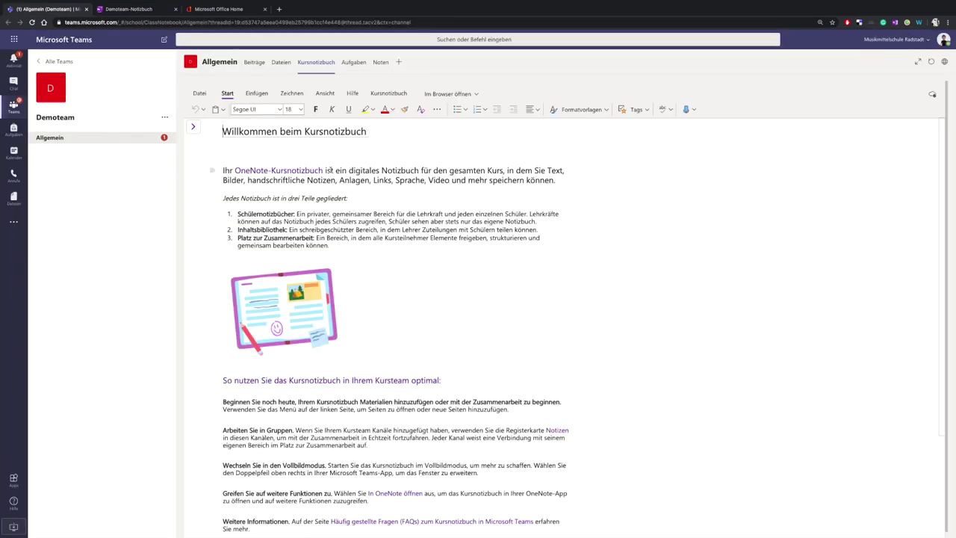
left_click(54, 139)
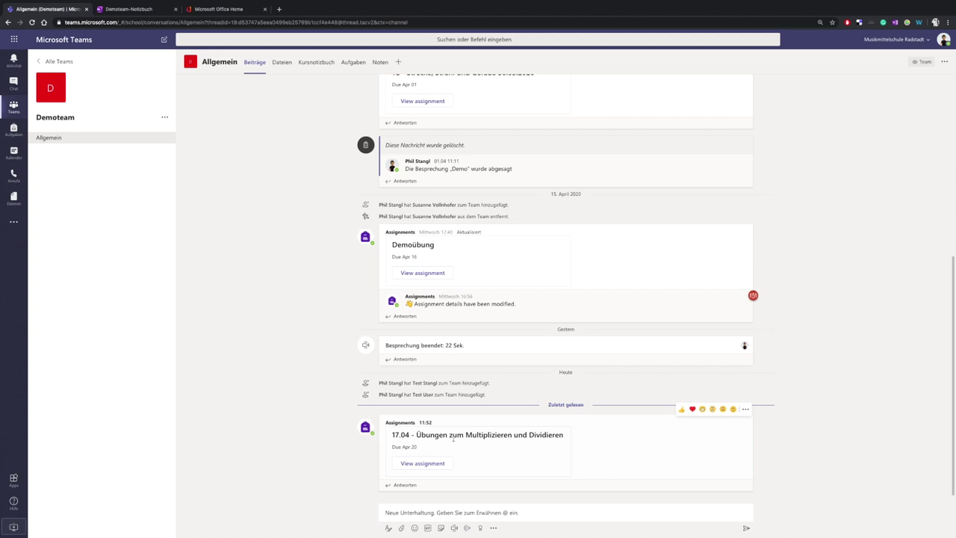
left_click(422, 463)
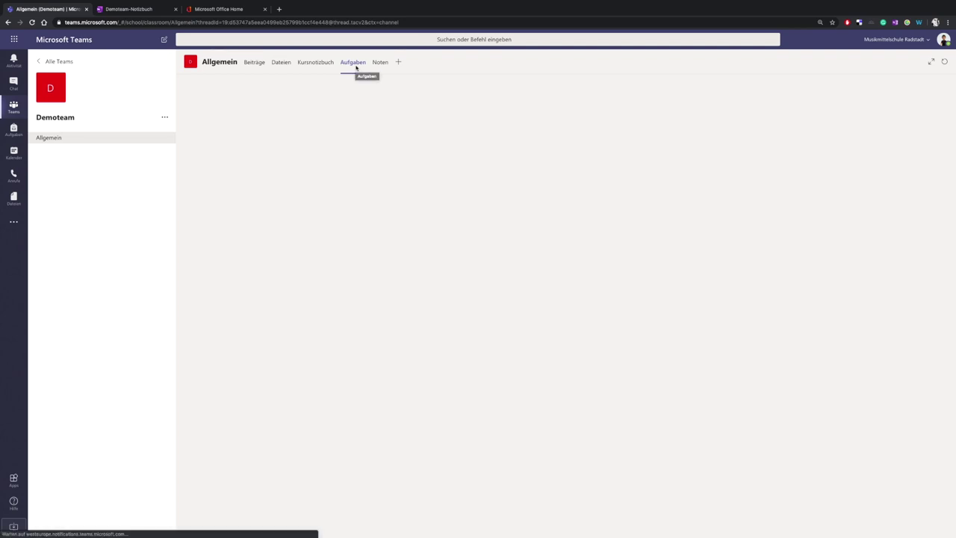
left_click(340, 249)
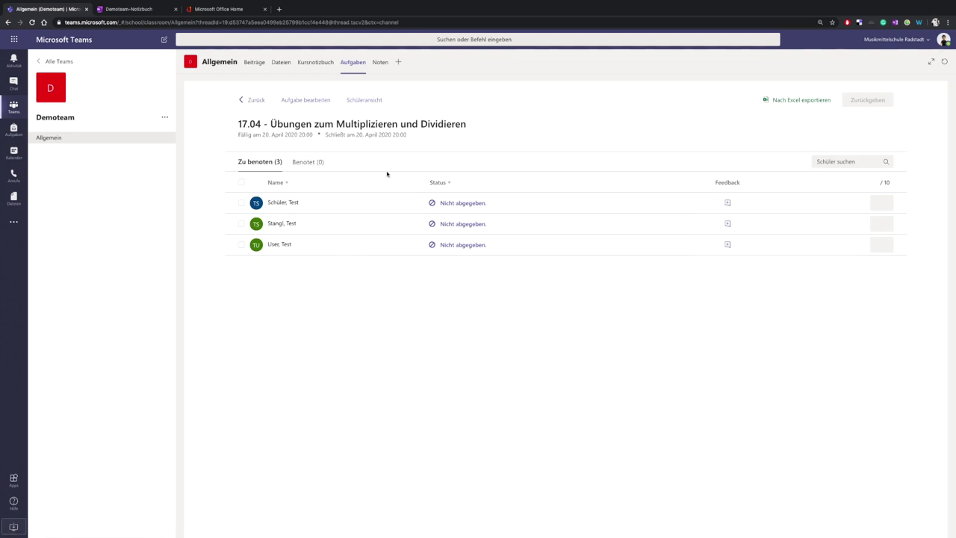
left_click(372, 100)
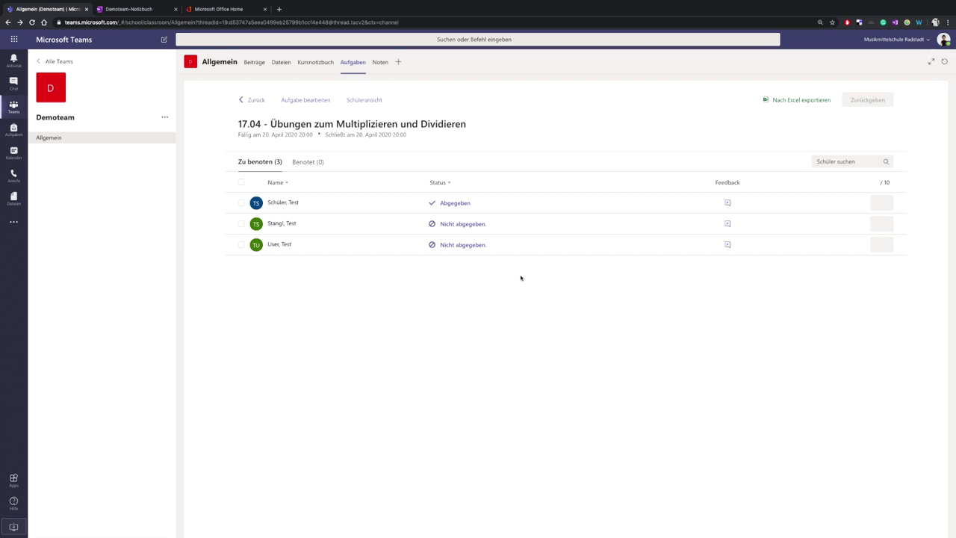
Open the submitted work in the class notebook and select the Heimunterricht section for reviewing student work
left_click(465, 211)
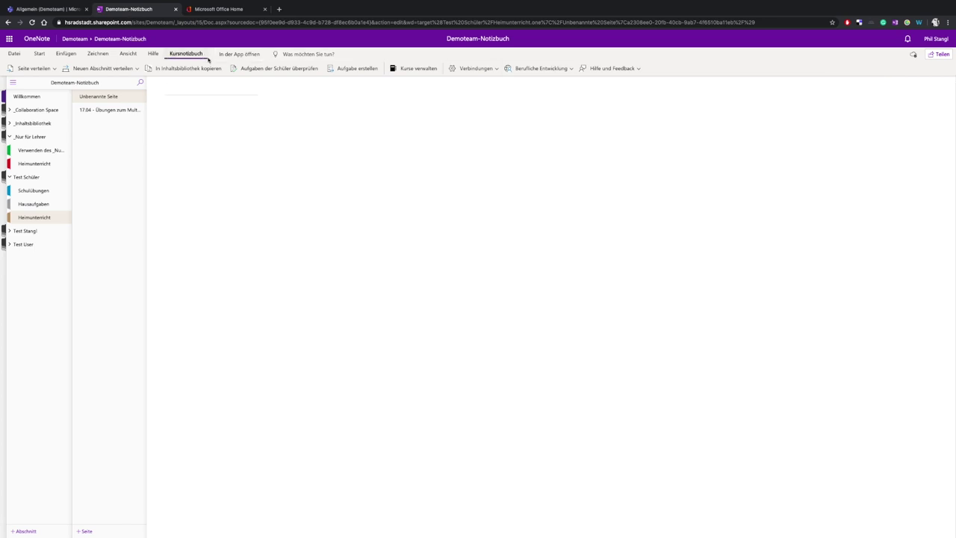
left_click(250, 69)
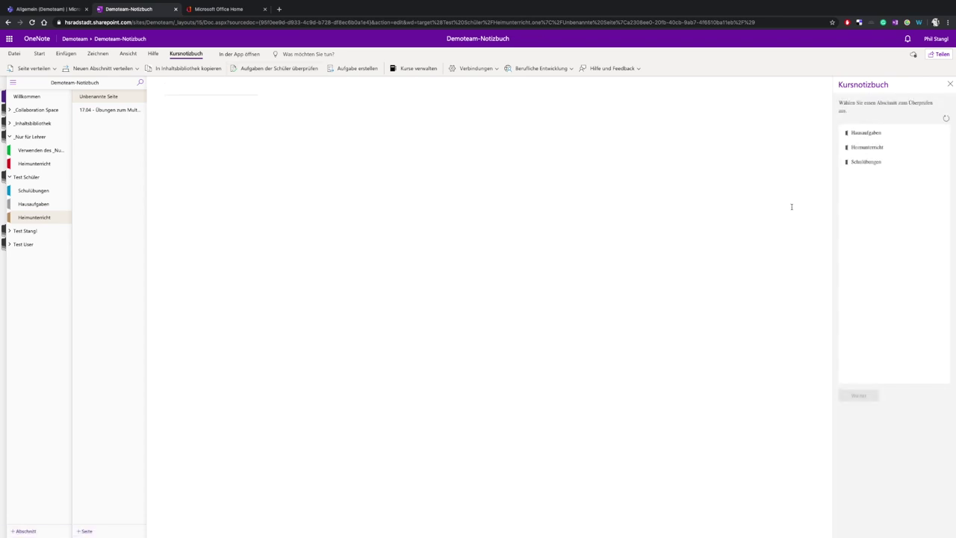
left_click(864, 149)
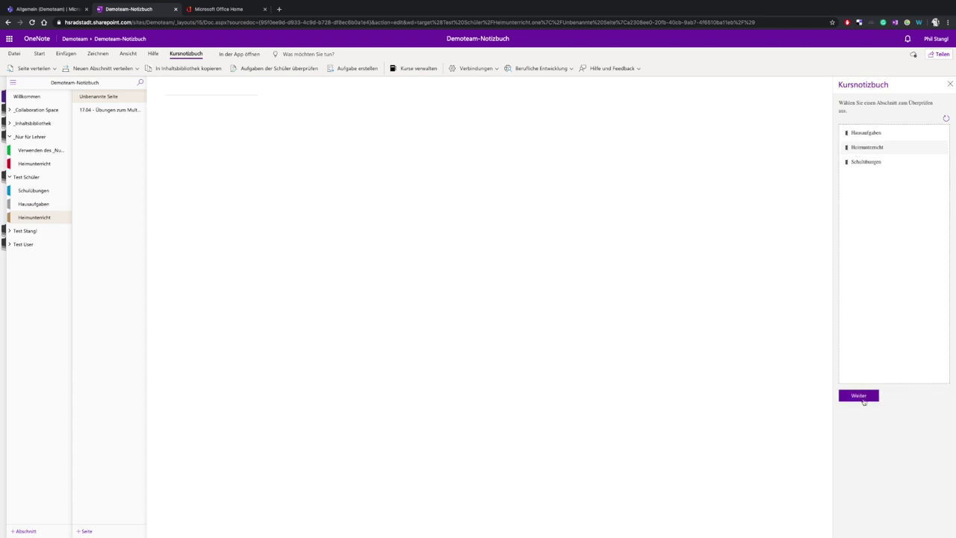